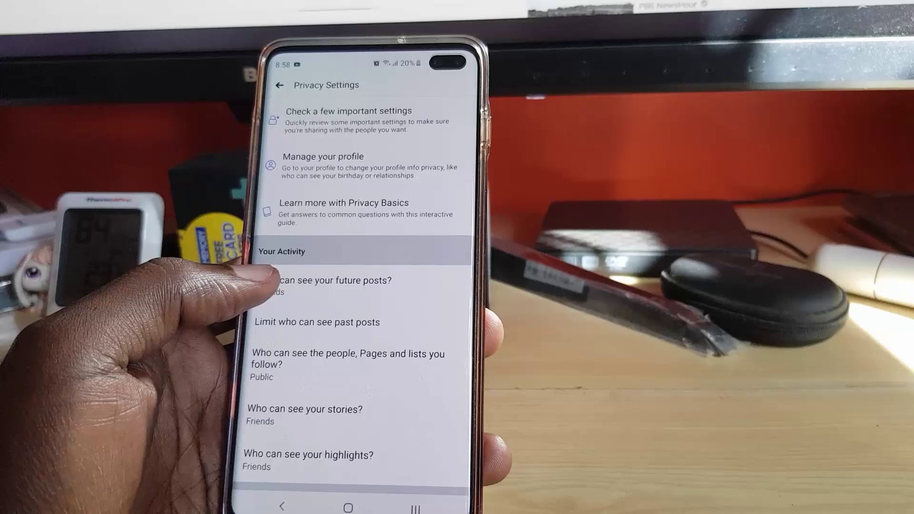
scroll(357, 321, down, 2)
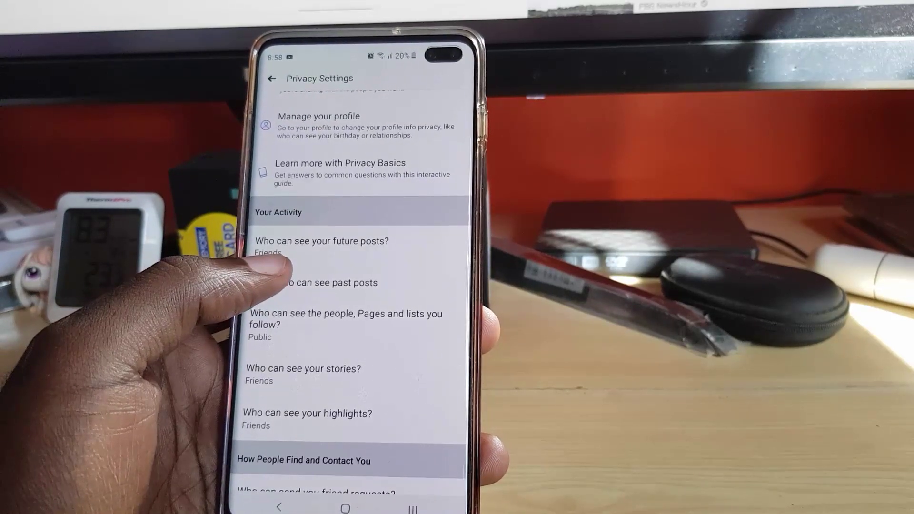
click(321, 242)
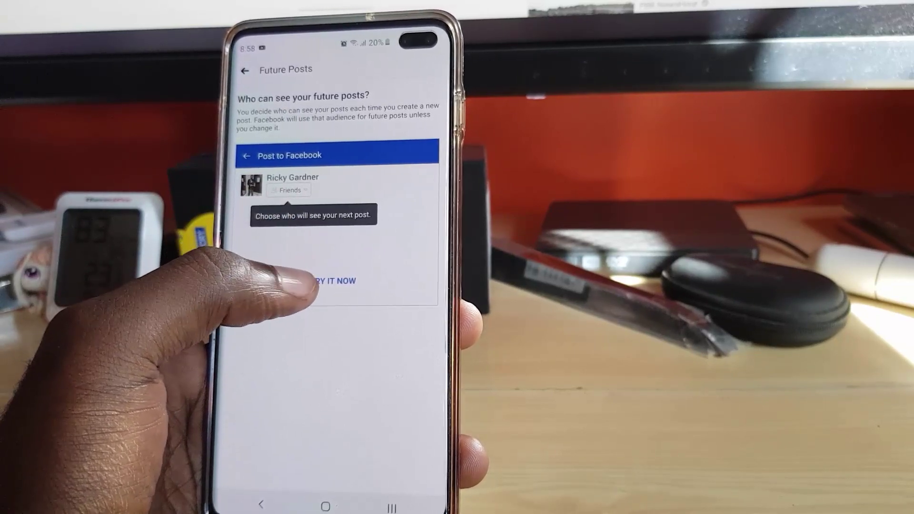
click(250, 155)
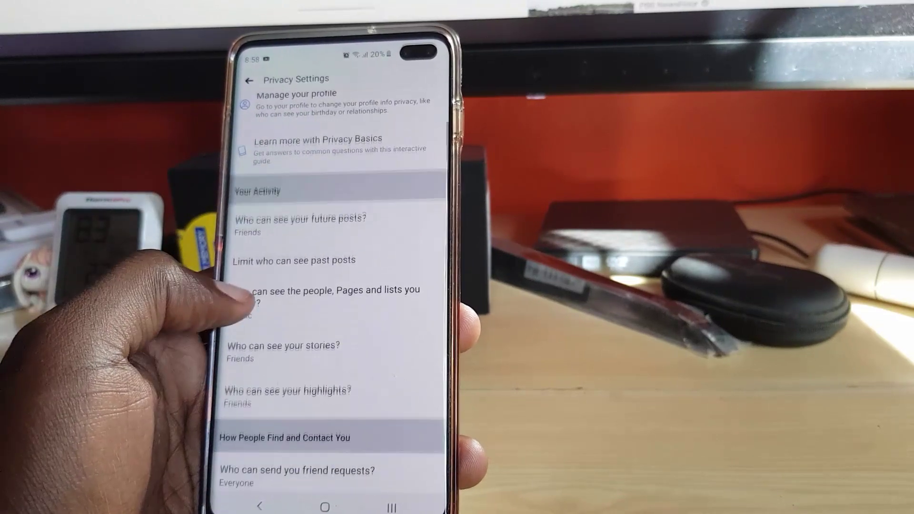
drag(243, 336, 250, 278)
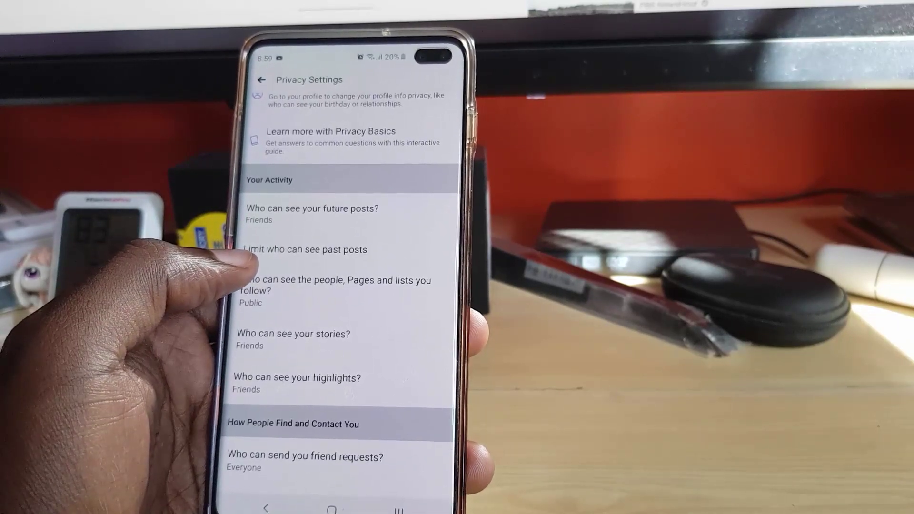
scroll(328, 321, down, 2)
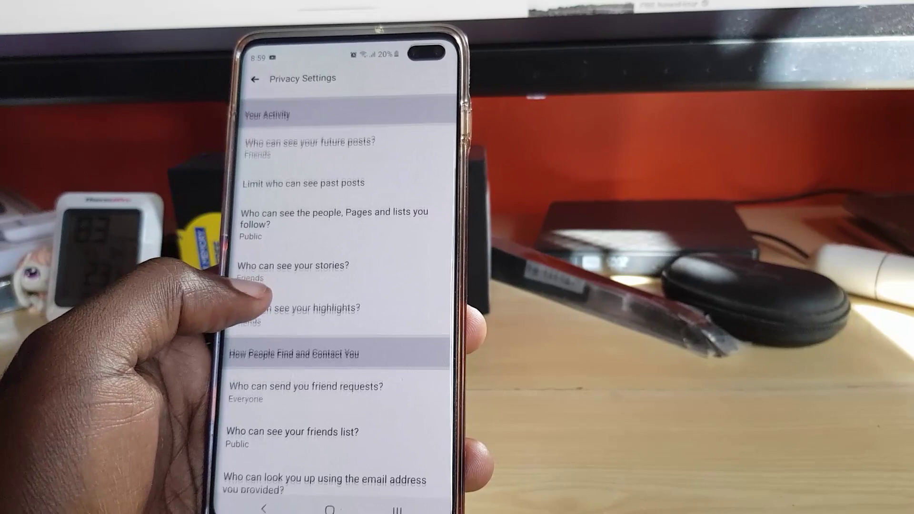
scroll(329, 286, down, 1)
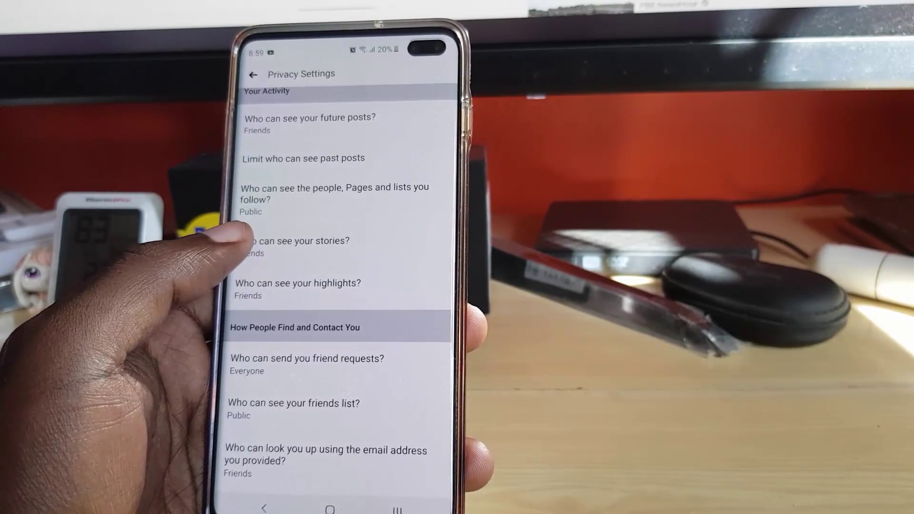
scroll(336, 307, down, 1)
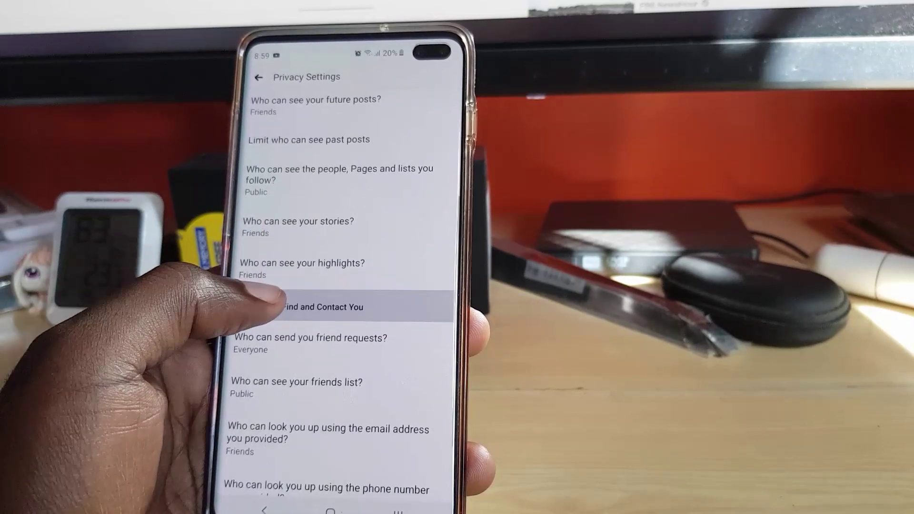
scroll(335, 308, down, 1)
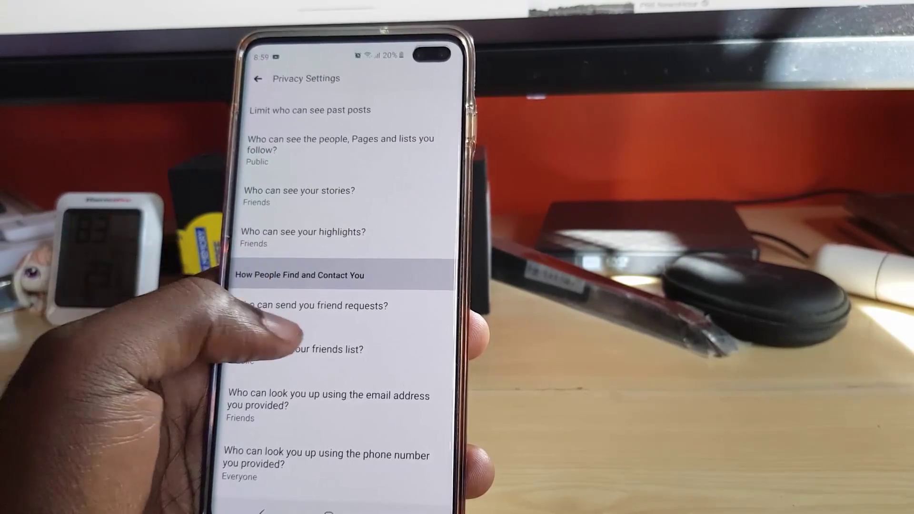
scroll(328, 286, down, 2)
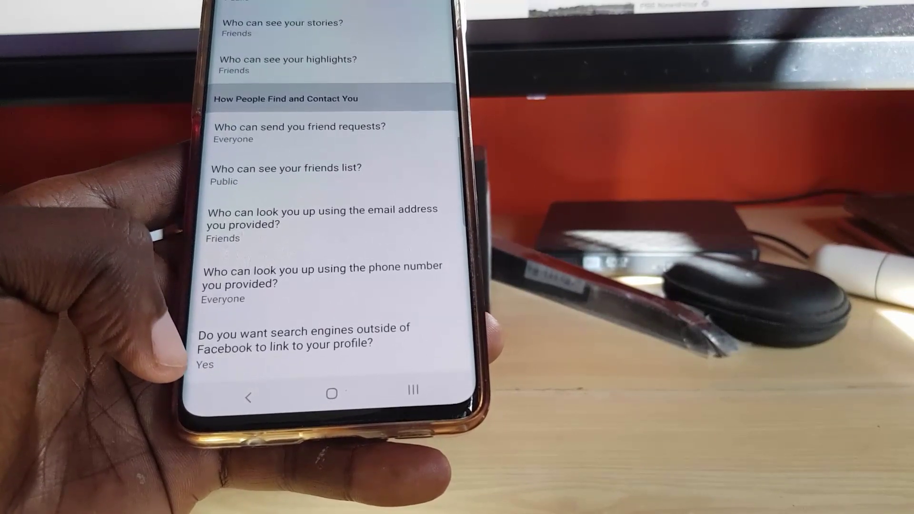
Review the search-engine profile-linking toggle, then return to the settings list
click(300, 343)
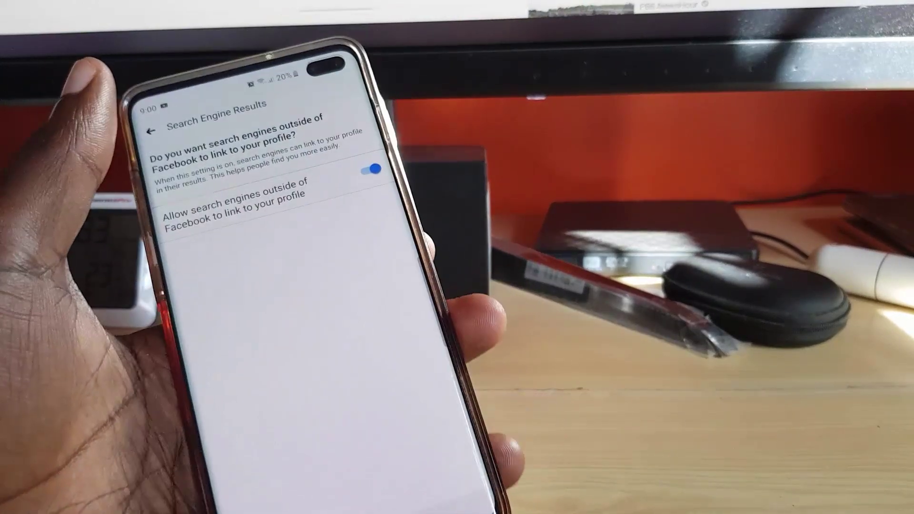
click(176, 102)
scroll(336, 322, up, 5)
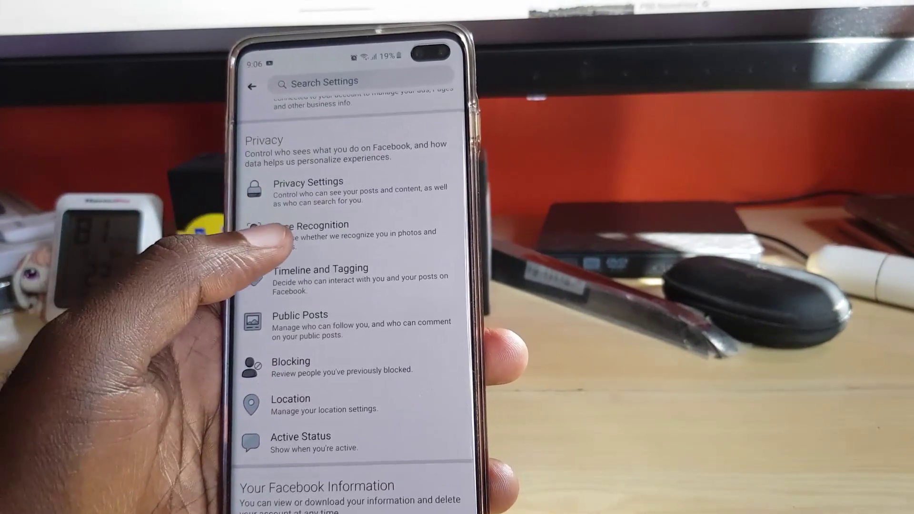
Check Public Posts shows followers and profile info set to Friends, comments Public
click(310, 189)
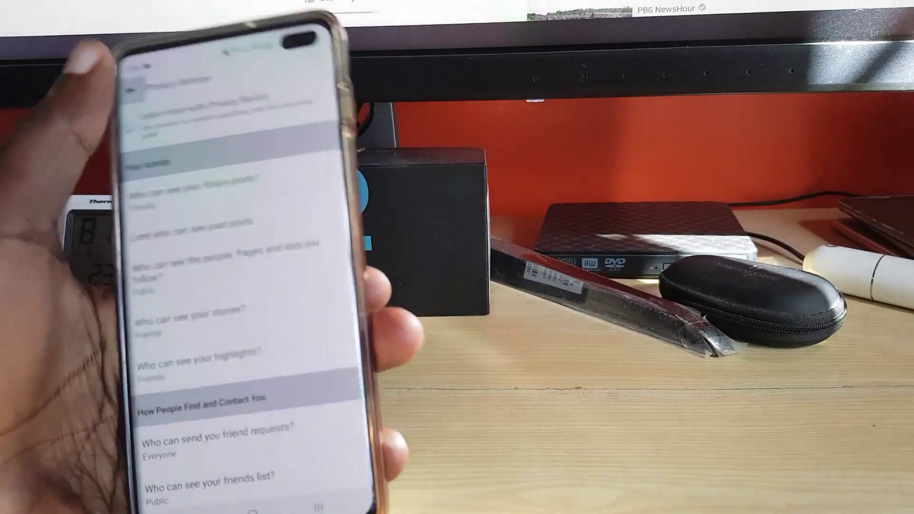
click(136, 85)
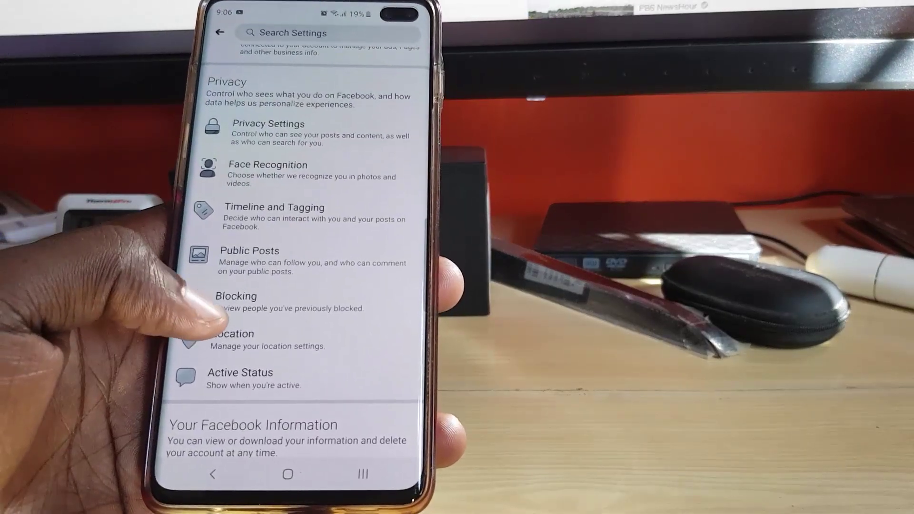
click(254, 261)
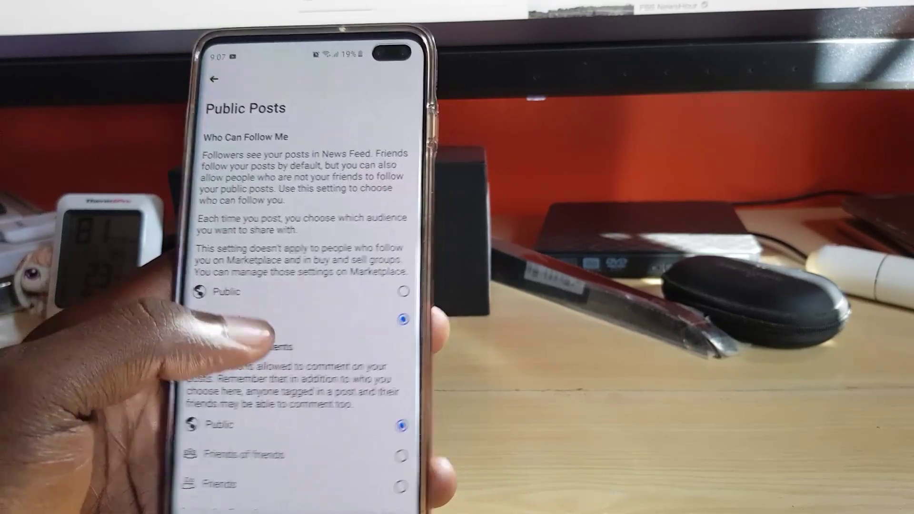
scroll(314, 322, down, 3)
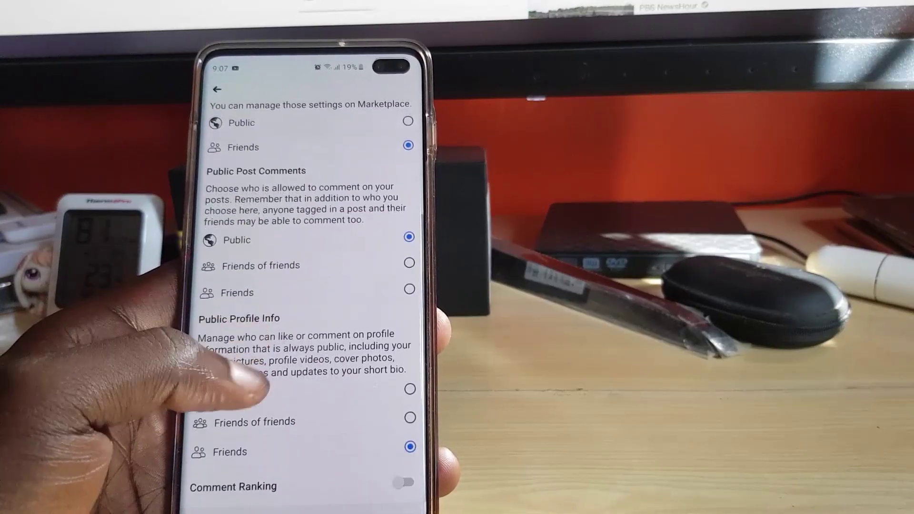